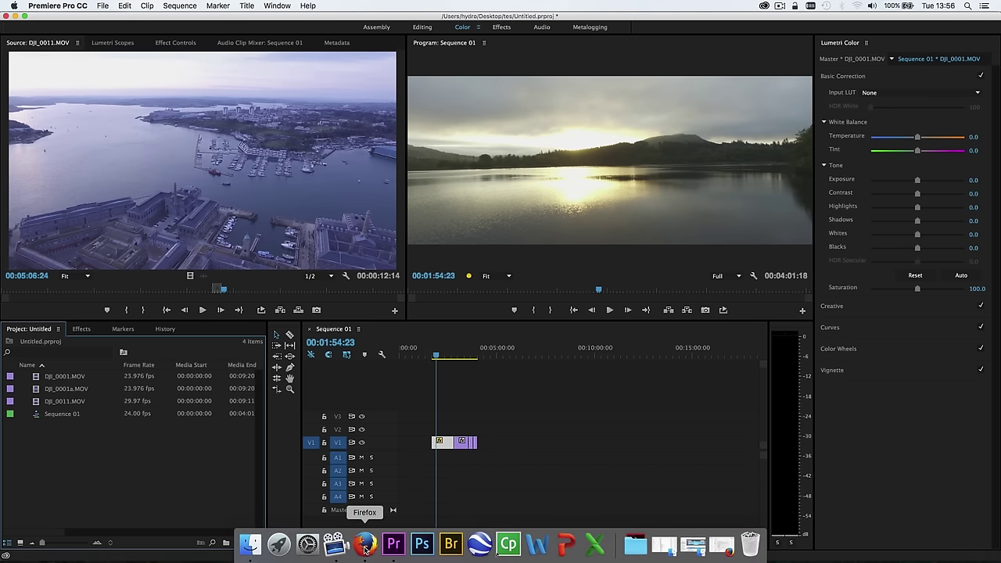
Switch to Firefox to watch the widescreen drone showreel on YouTube.
click(365, 547)
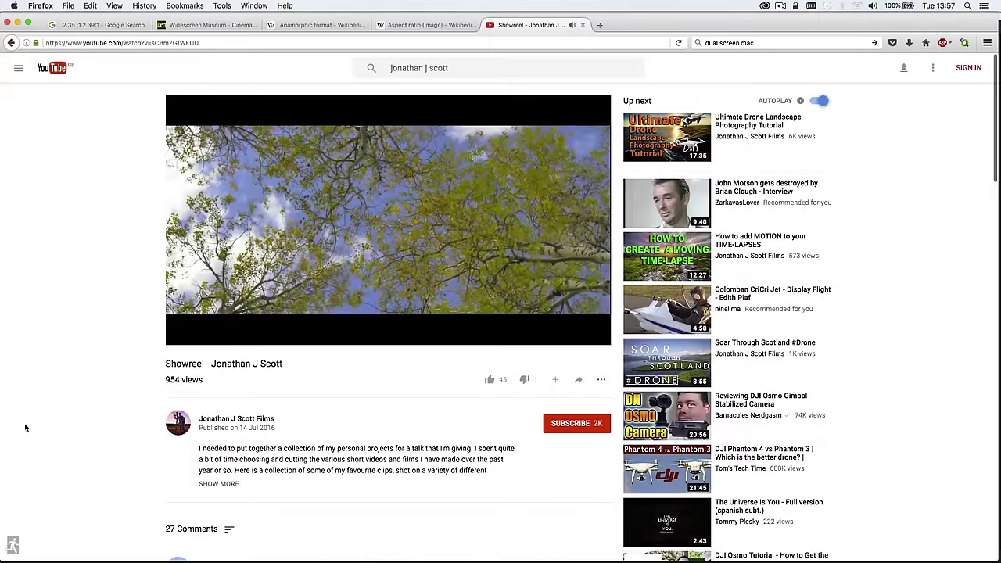
Pause the showreel and go from the aspect-ratio search results to the Widescreen Museum CinemaScope page.
key(space)
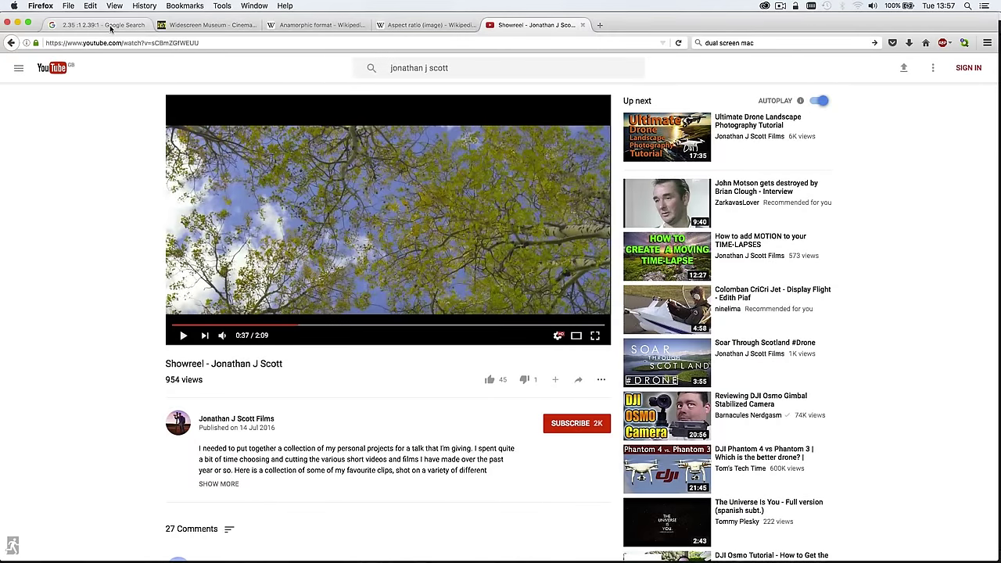
click(110, 26)
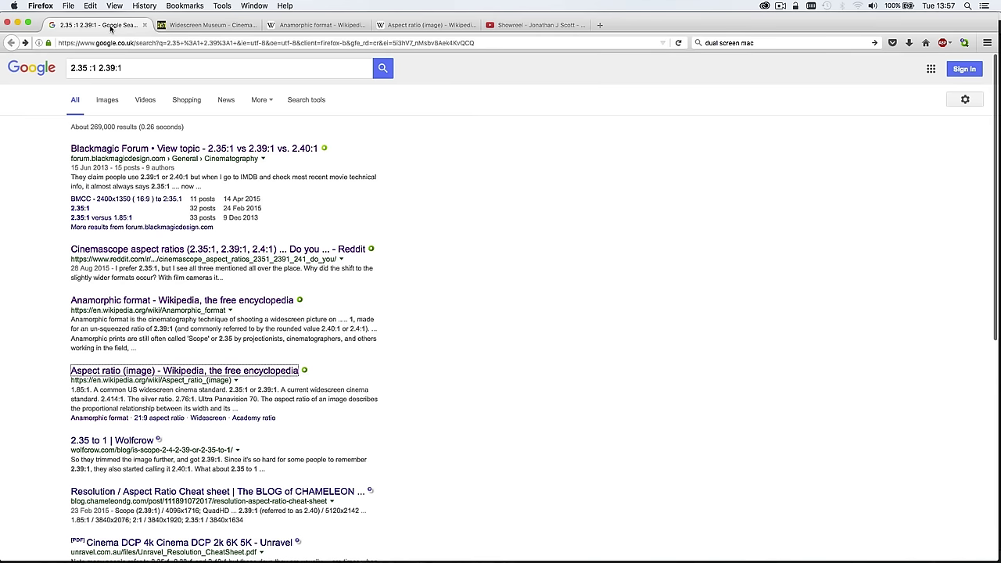
click(193, 26)
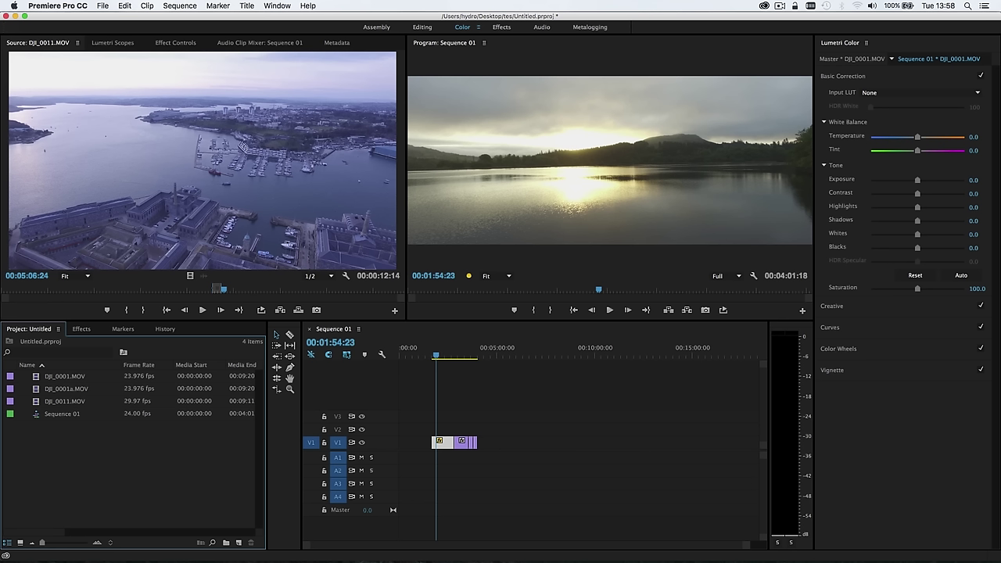
key(super+Tab)
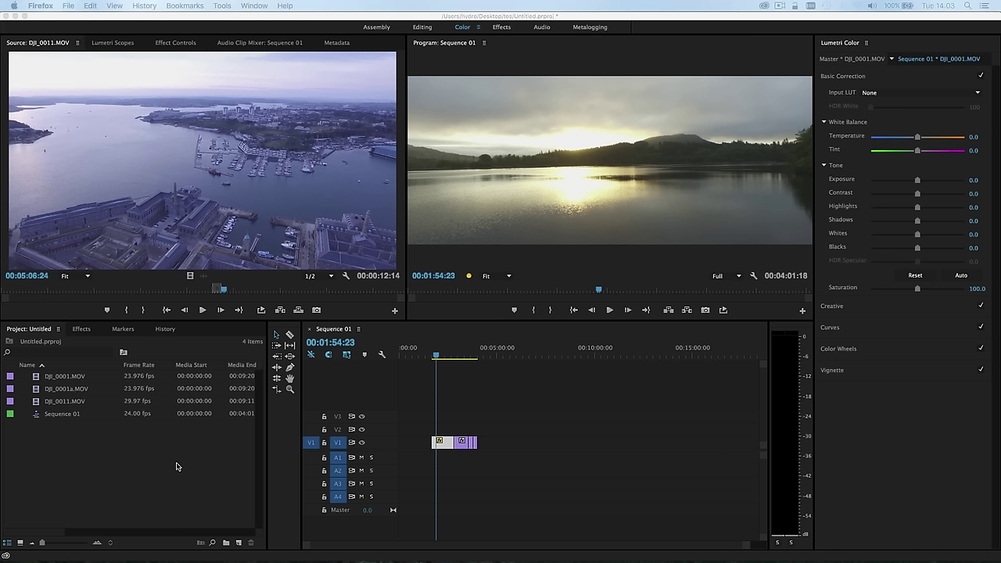
key(super+Tab)
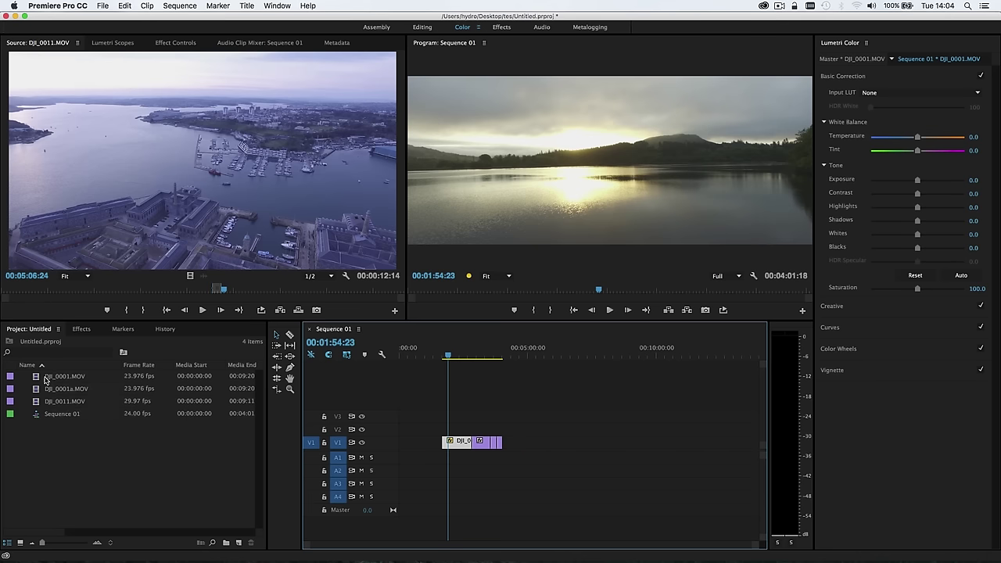
Create a new DJI_0001 sequence from DJI_0001.MOV and zoom out the timeline.
click(45, 380)
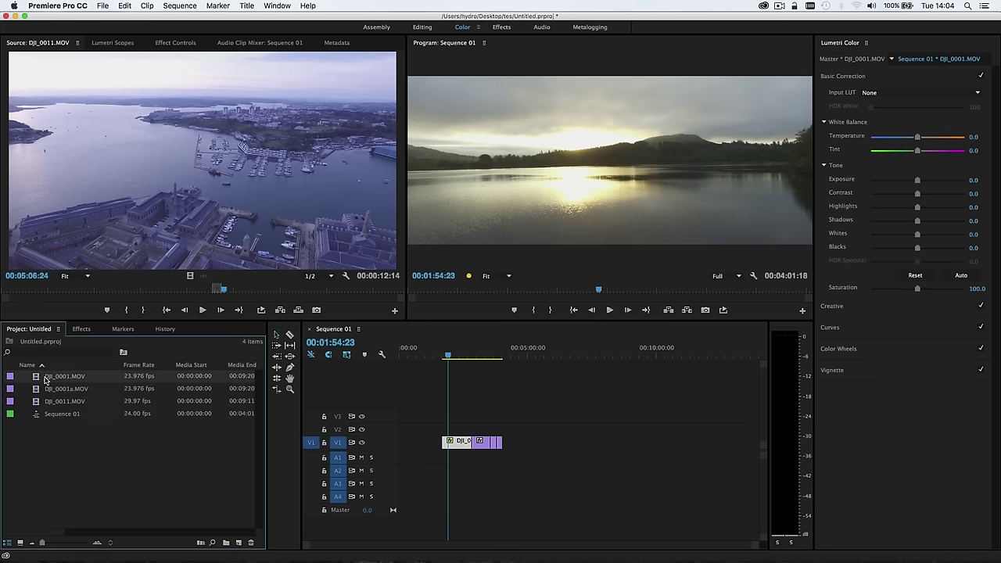
drag(45, 380, 239, 545)
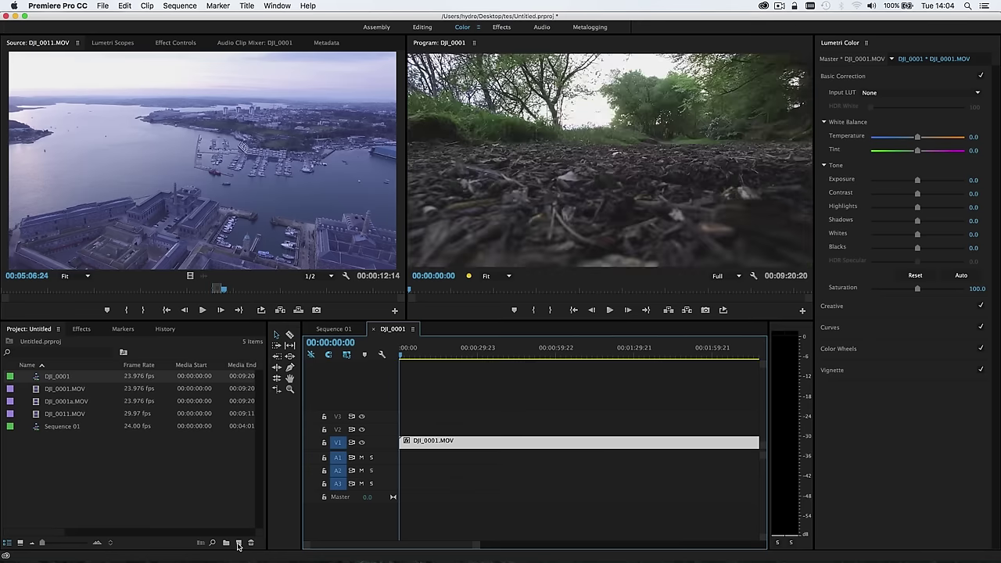
drag(478, 545, 750, 545)
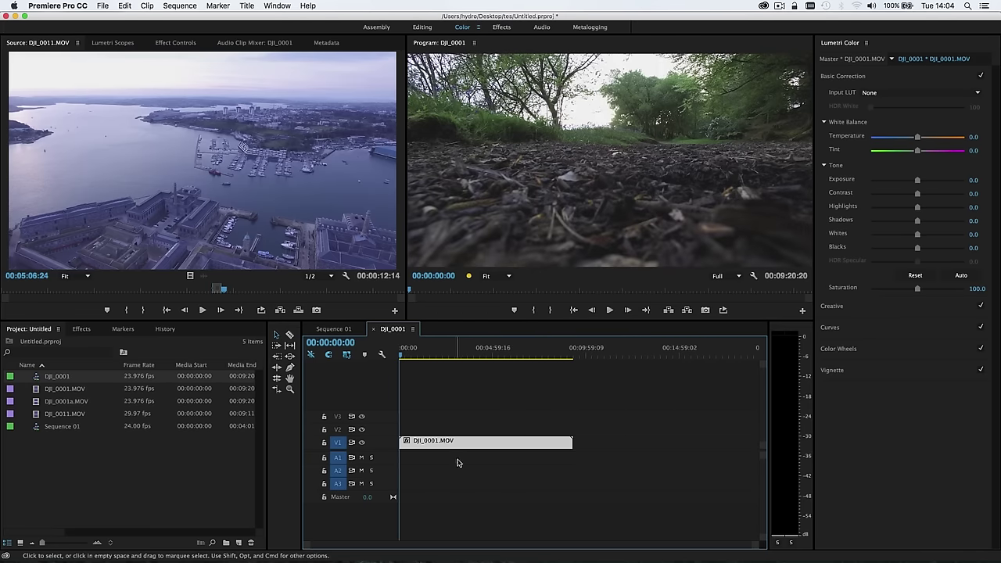
Place the short lake clip at about 10:17, then play back from 10:36:05.
click(591, 348)
key(period)
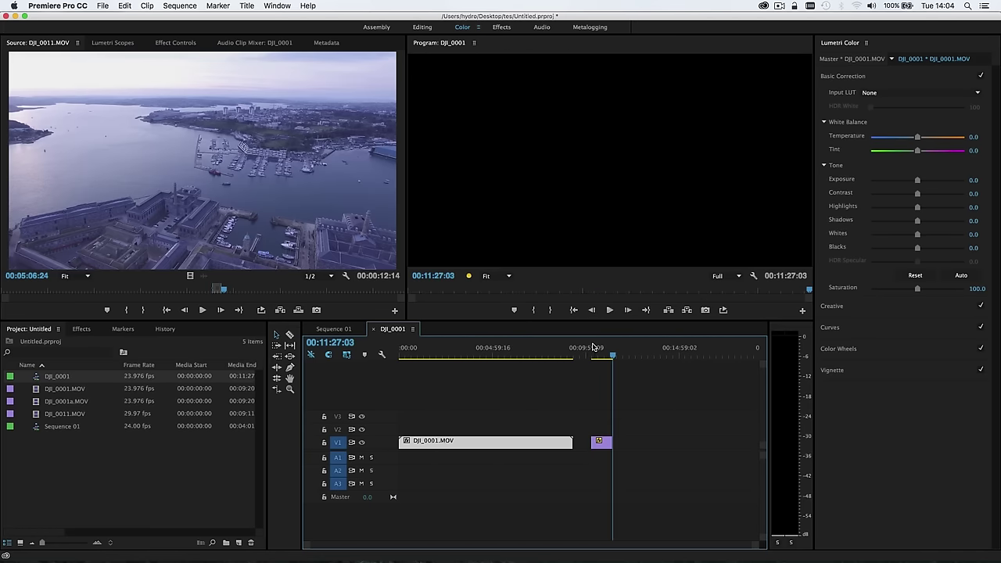
click(599, 351)
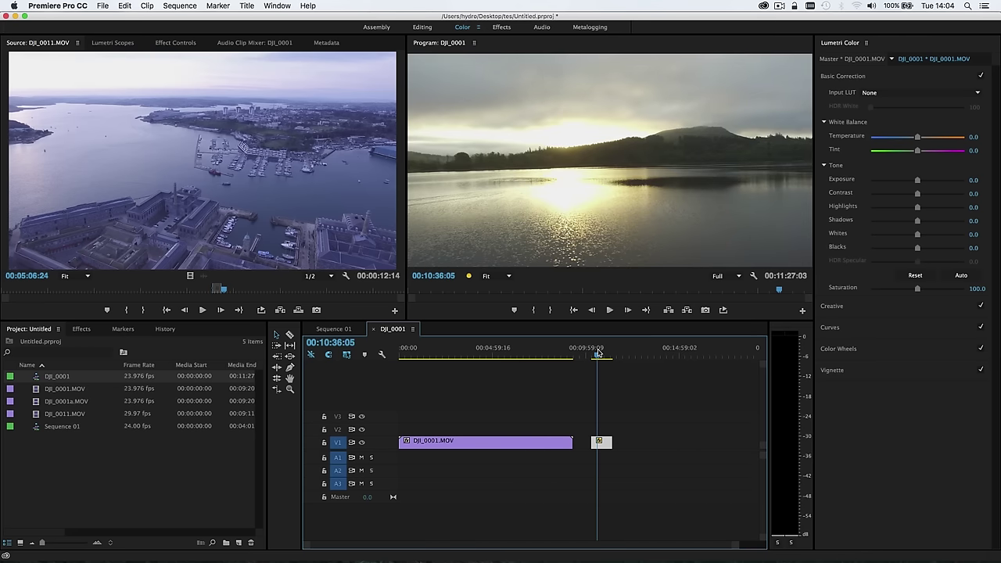
key(space)
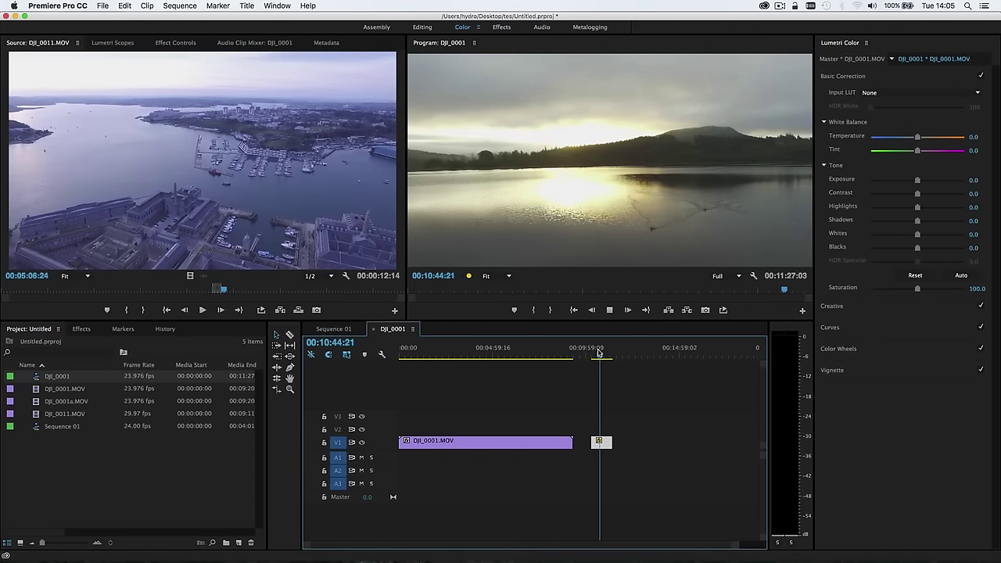
key(space)
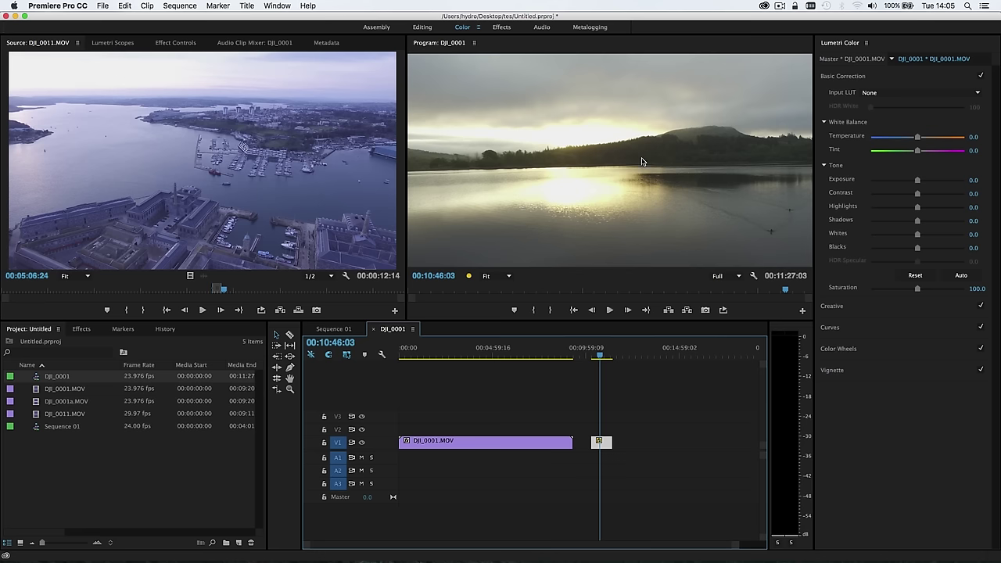
Create a 4096 x 2160 adjustment layer and put it on track V3 above the clips.
right_click(86, 459)
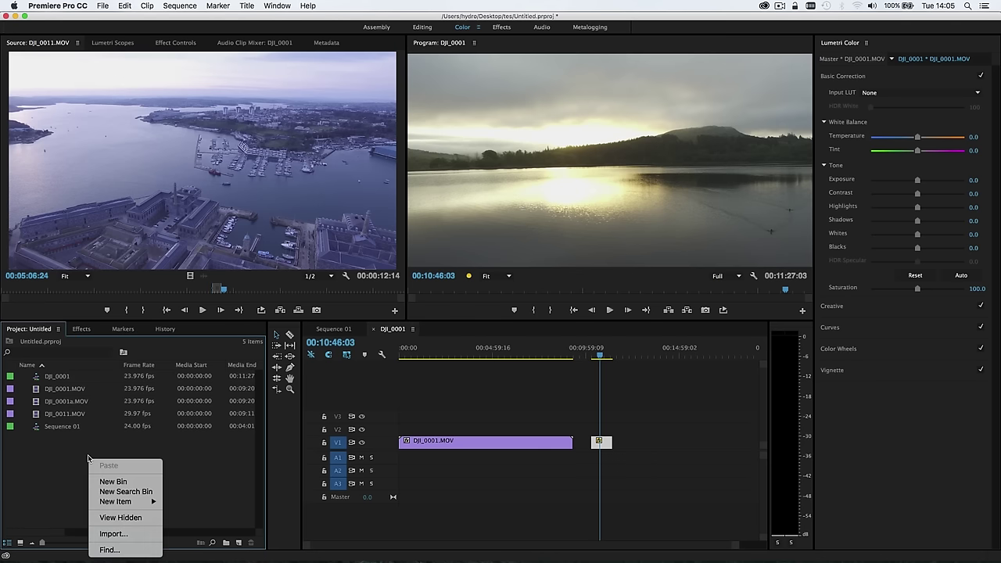
mouse_move(142, 504)
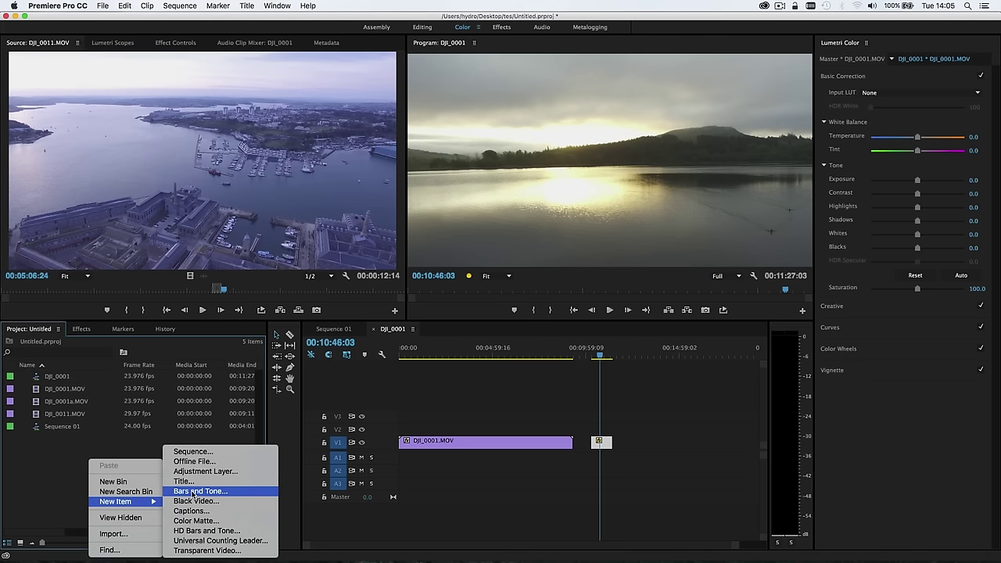
click(207, 472)
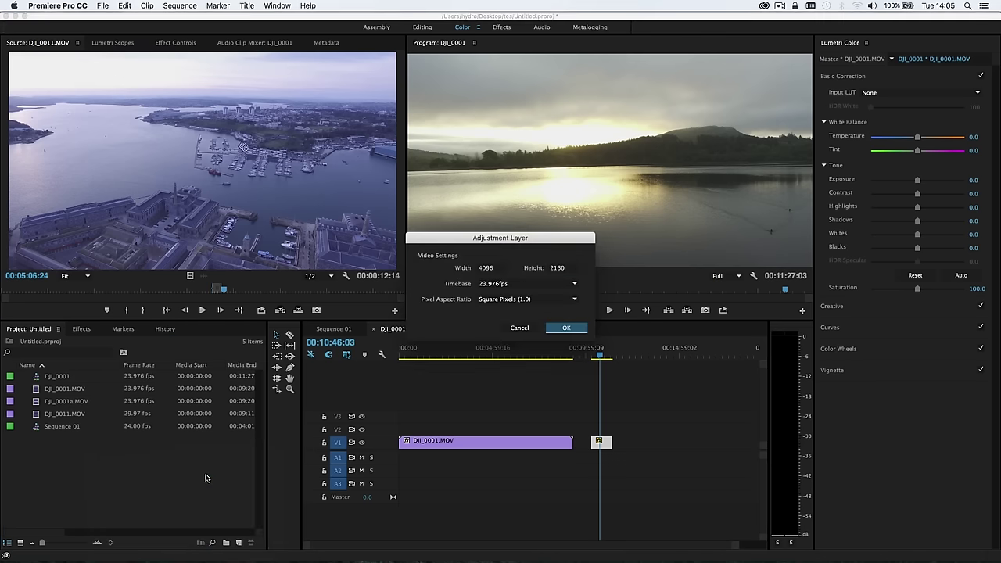
click(565, 328)
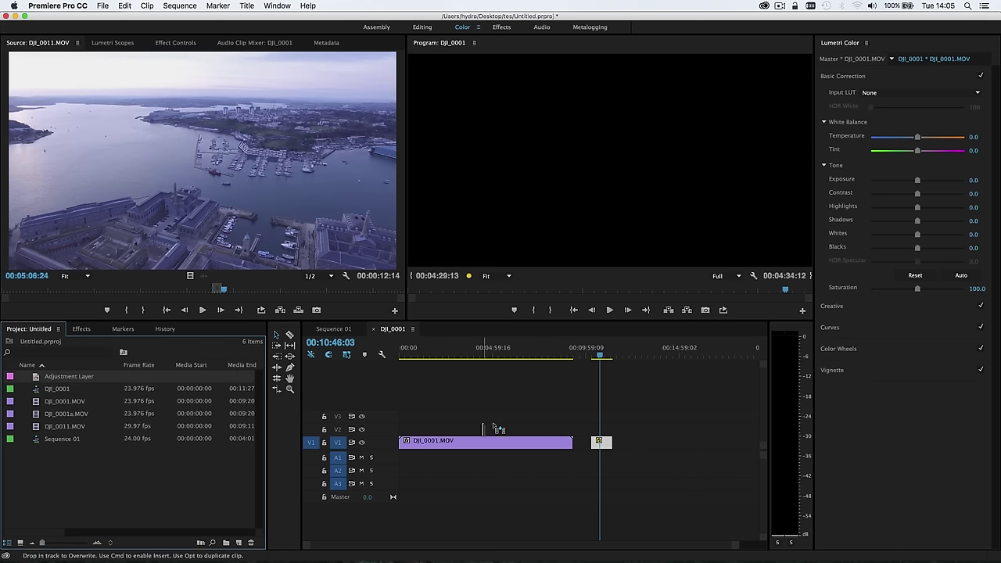
click(445, 418)
drag(445, 417, 367, 419)
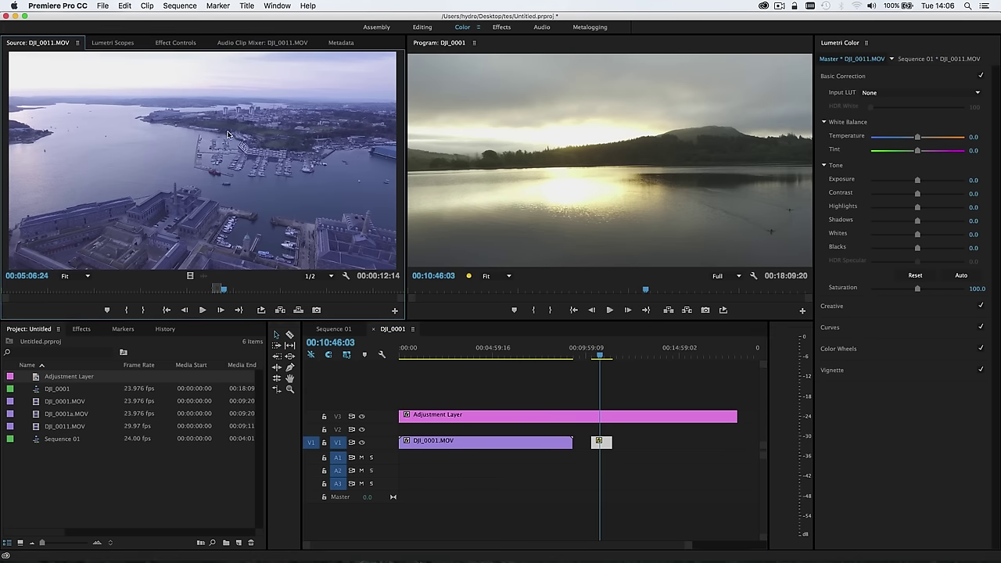
Search the effects for Crop and apply it to the adjustment layer.
click(82, 328)
click(33, 343)
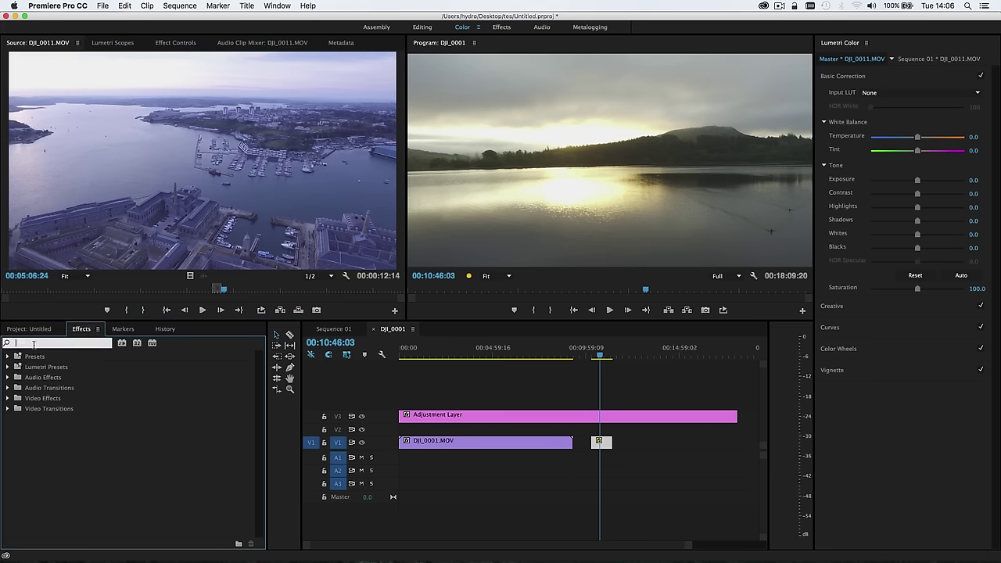
text(crop)
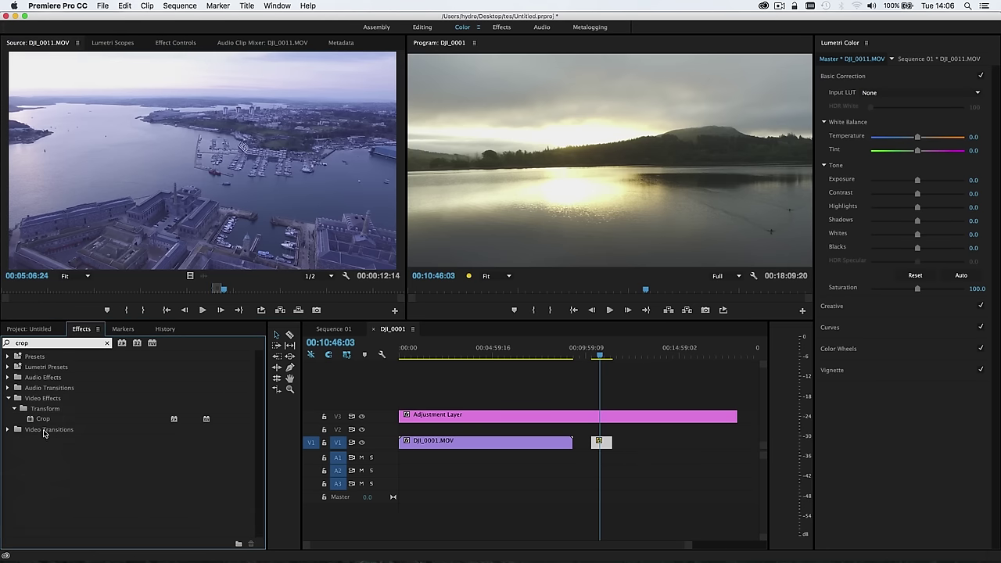
drag(43, 422, 558, 420)
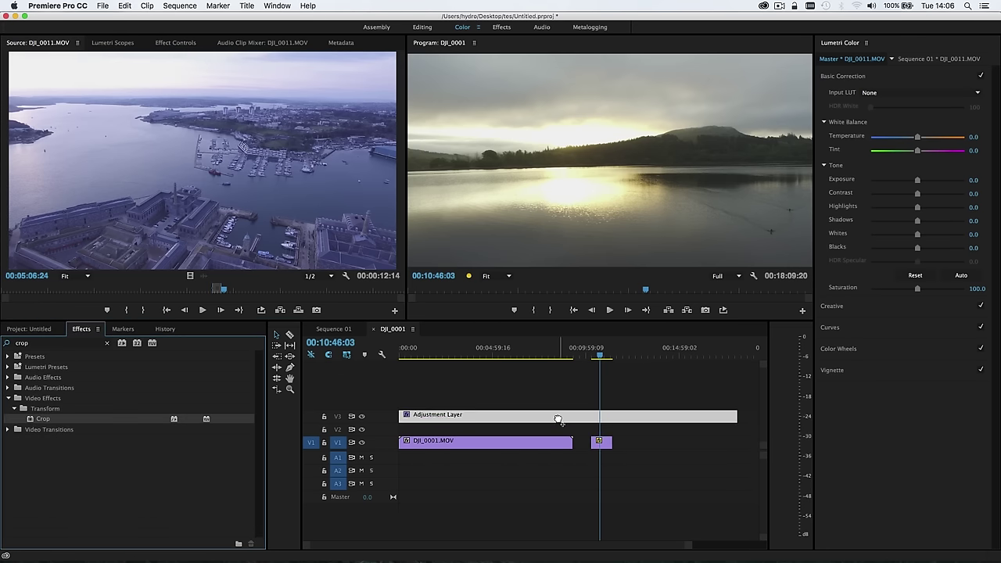
Set the adjustment layer's Crop Top and Bottom values to 12%.
click(185, 47)
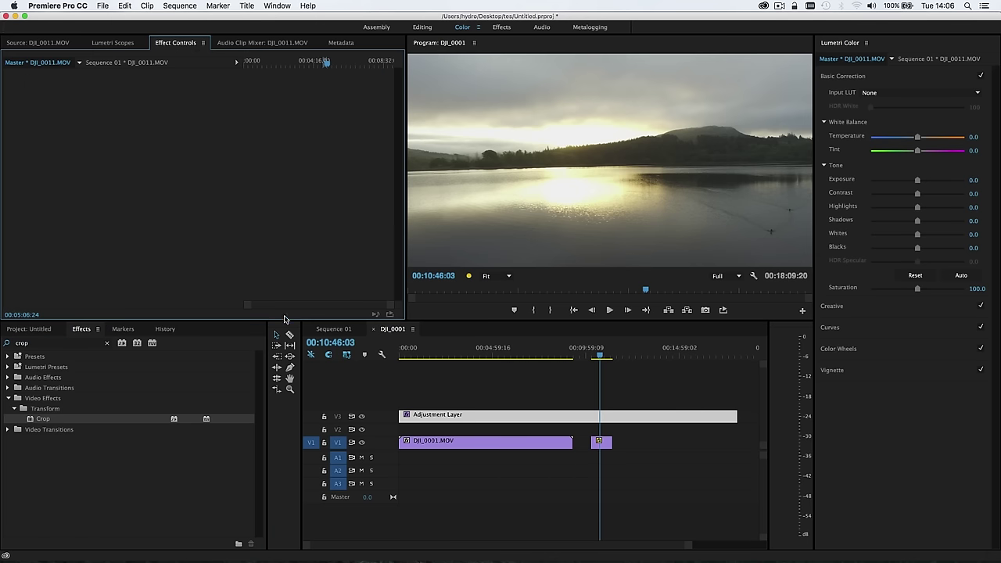
click(494, 380)
click(529, 417)
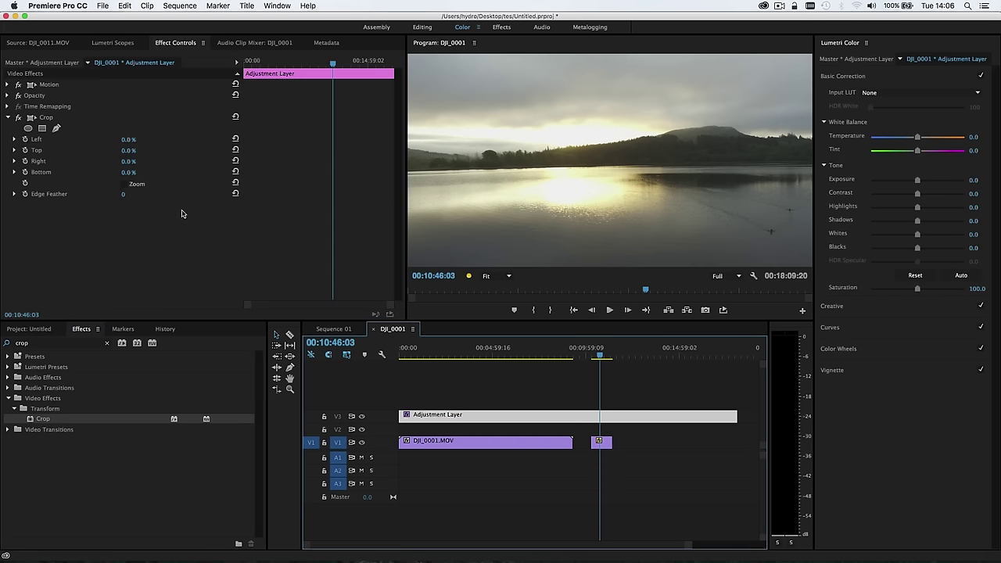
click(133, 150)
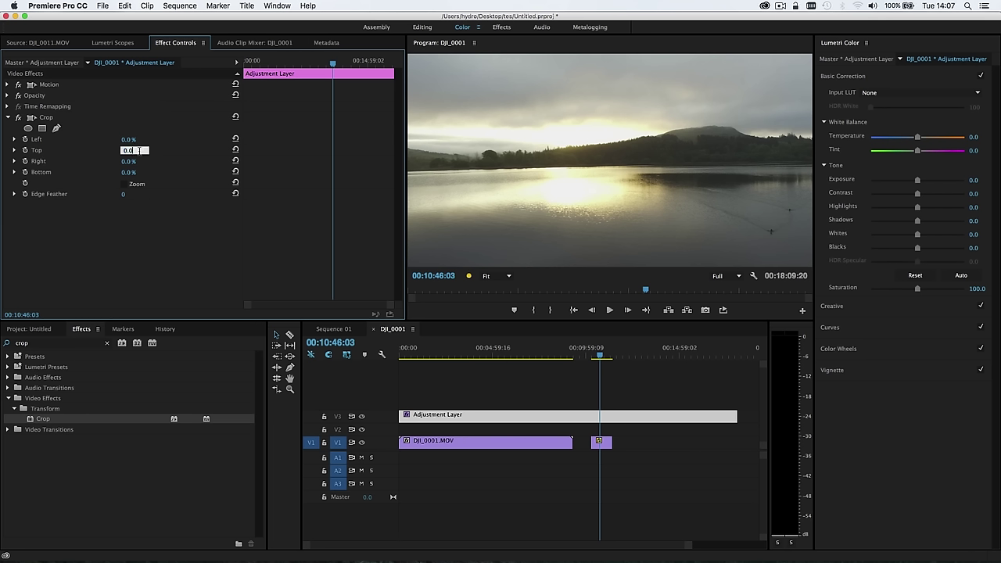
key(BackSpace)
key(Return)
click(135, 172)
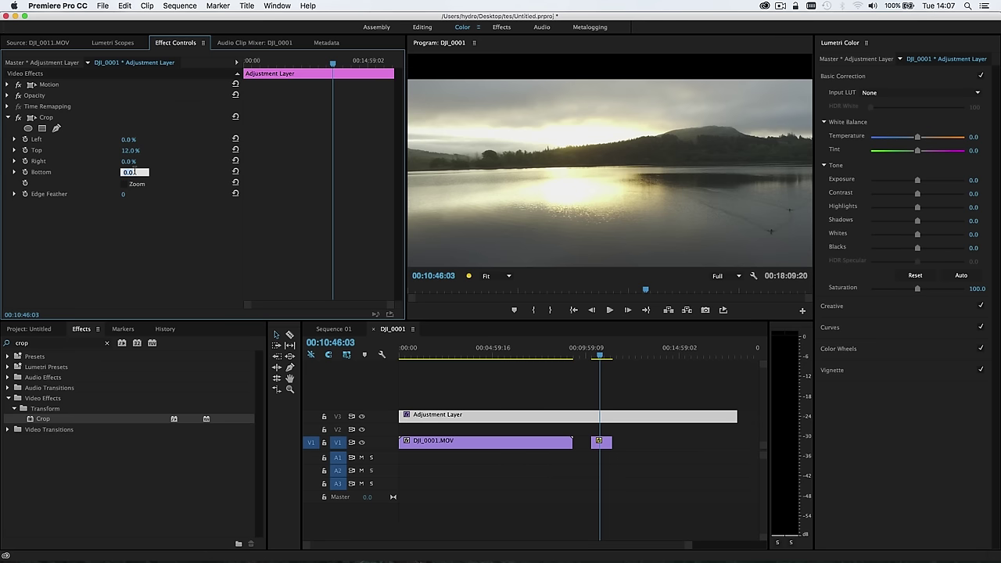
text(12)
key(Return)
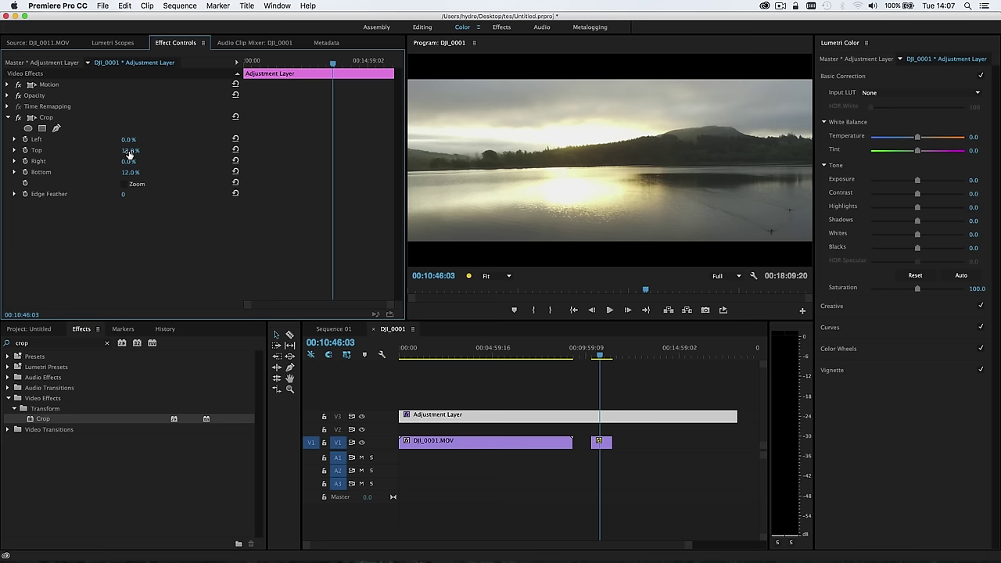
Give the DJI_0001 clip a Rotation of 1° and a Scale of 102.
click(599, 442)
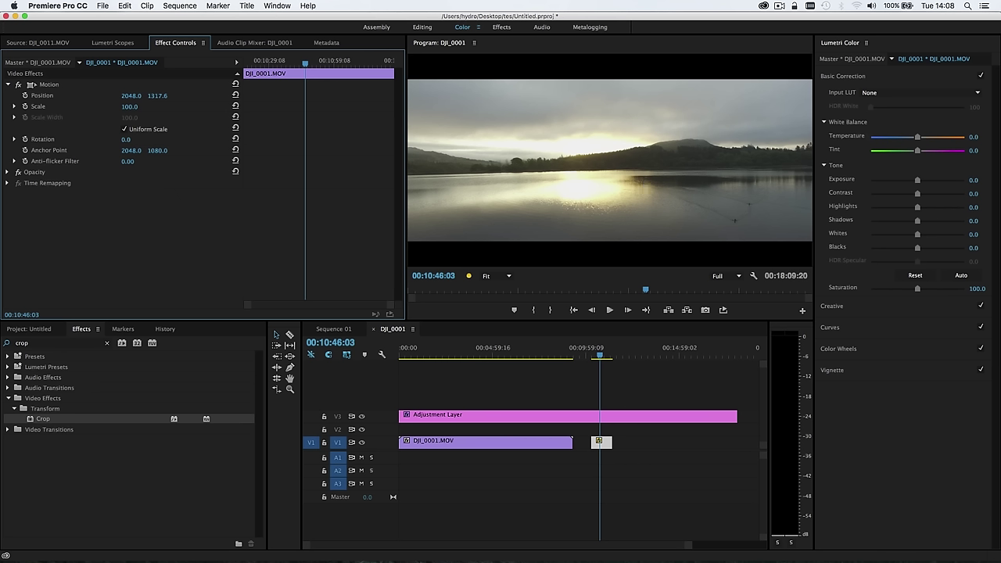
click(126, 139)
text(1)
key(Return)
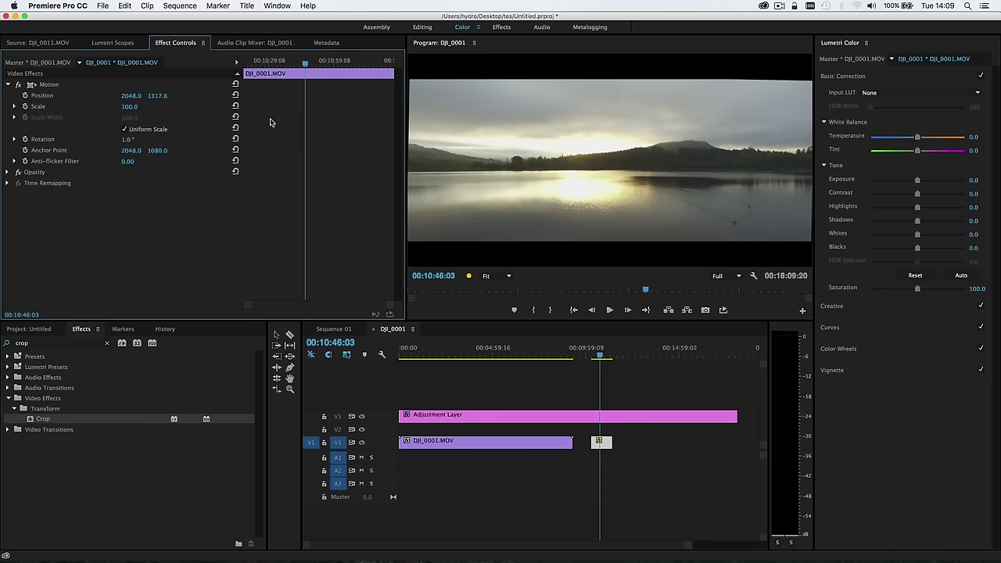
click(128, 107)
text(102)
key(Return)
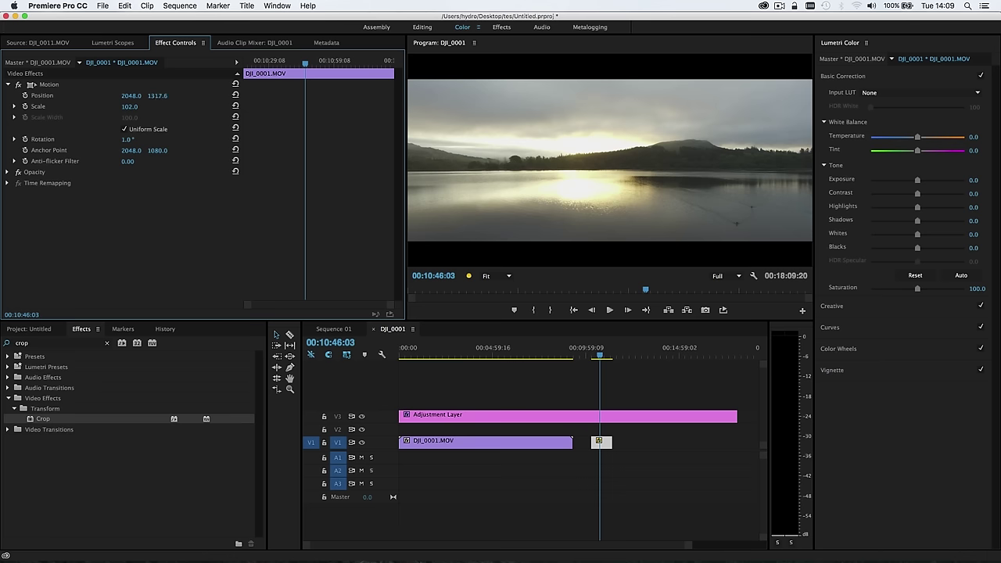
Move the lake footage to Position Y 1202.6 and play it back to check the framing.
drag(157, 95, 125, 95)
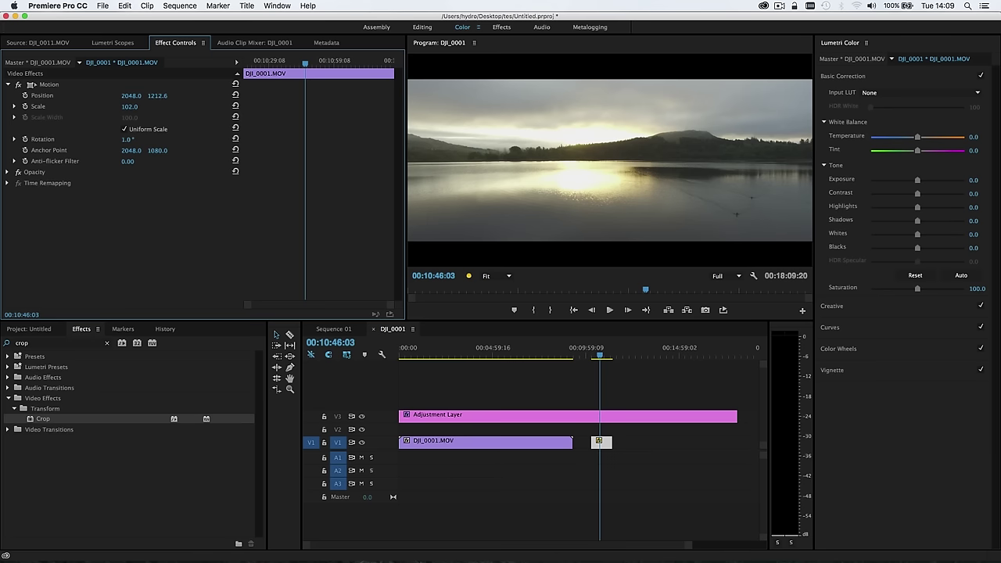
mouse_move(157, 95)
mouse_down()
mouse_move(130, 96)
mouse_move(165, 95)
mouse_up()
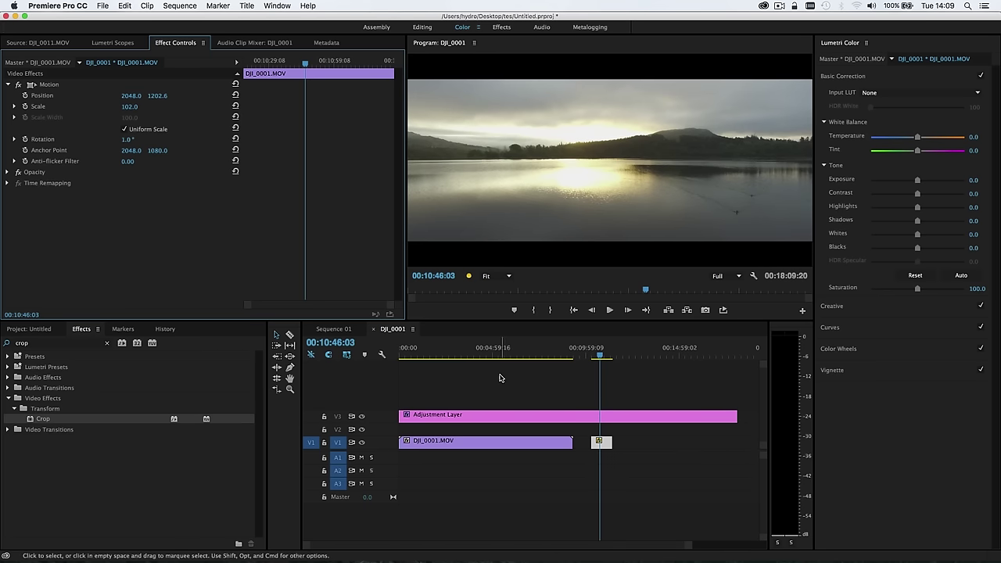
key(space)
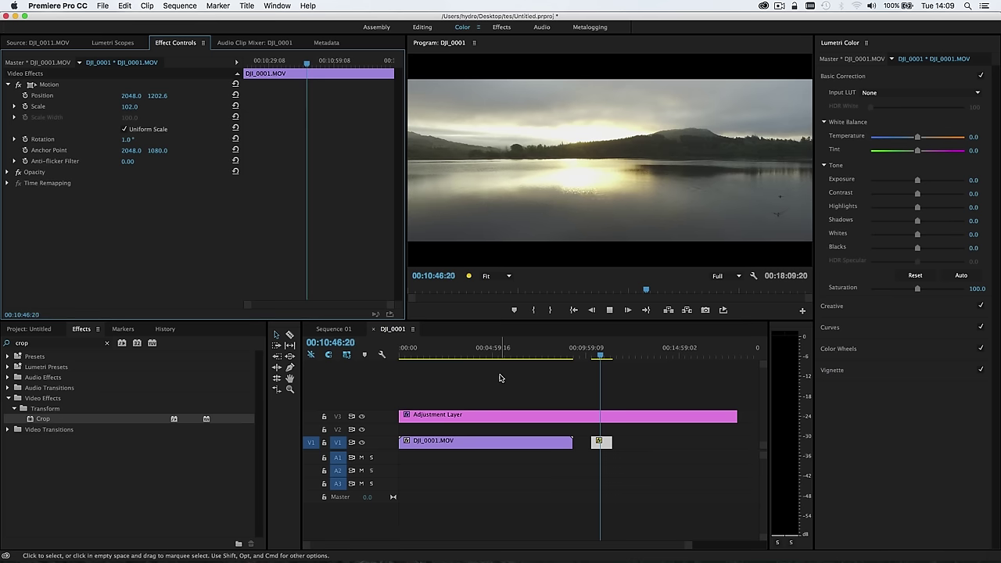
click(596, 356)
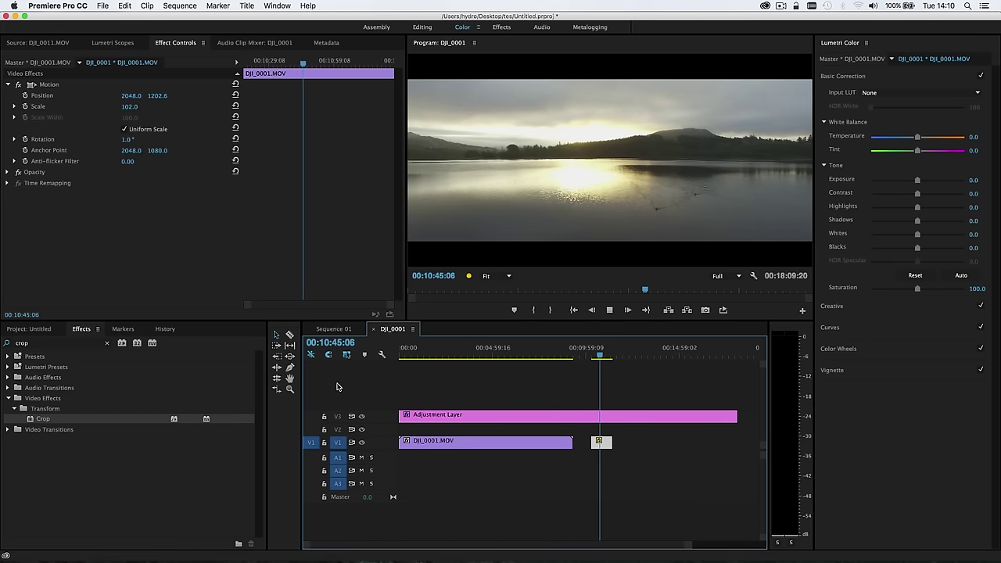
Stop playback and toggle the V3 crop adjustment layer off and back on for comparison.
key(space)
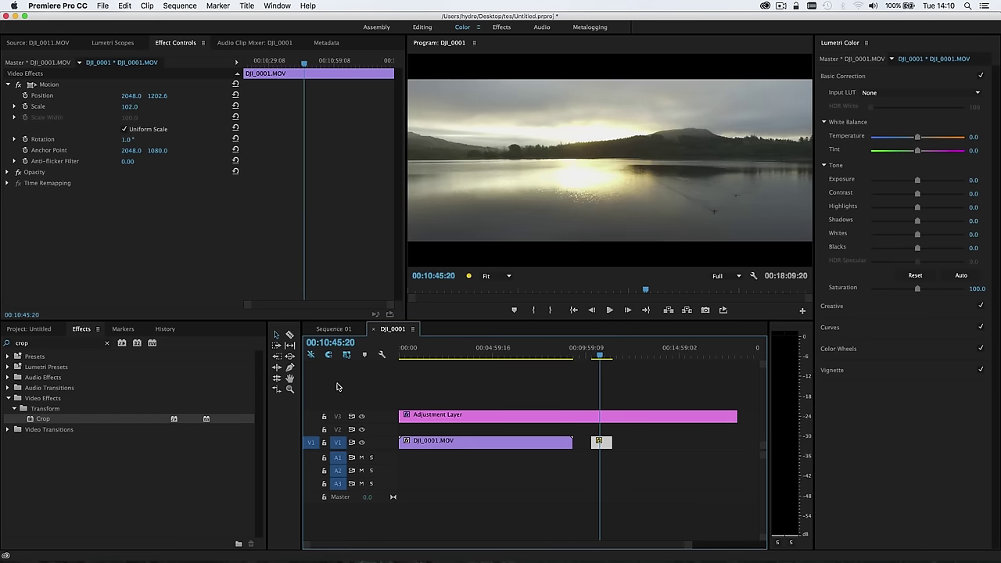
click(362, 417)
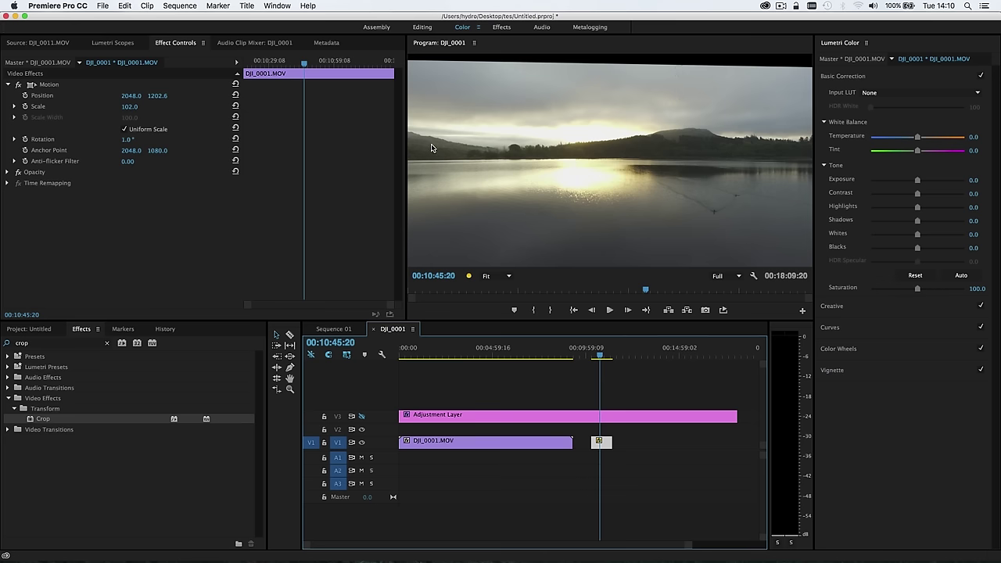
click(361, 417)
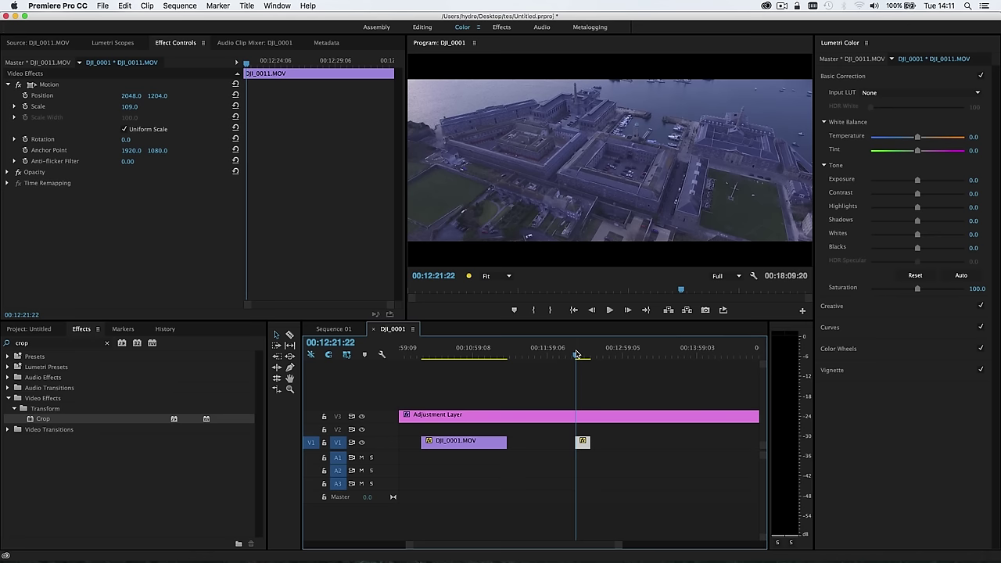
Keyframe DJI_0011's Position, adding a second, higher keyframe and shifting it later in time.
key(space)
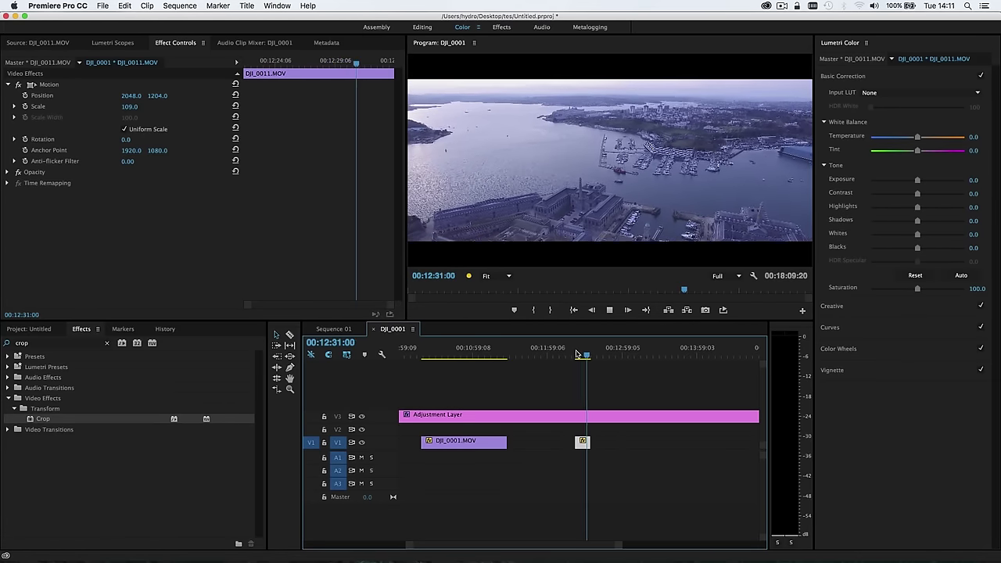
key(space)
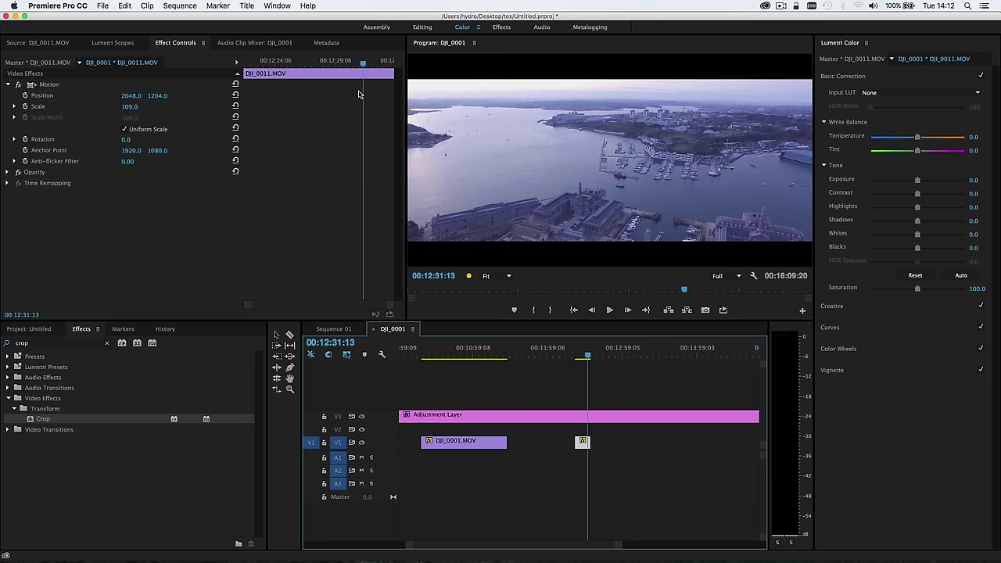
drag(360, 68, 309, 68)
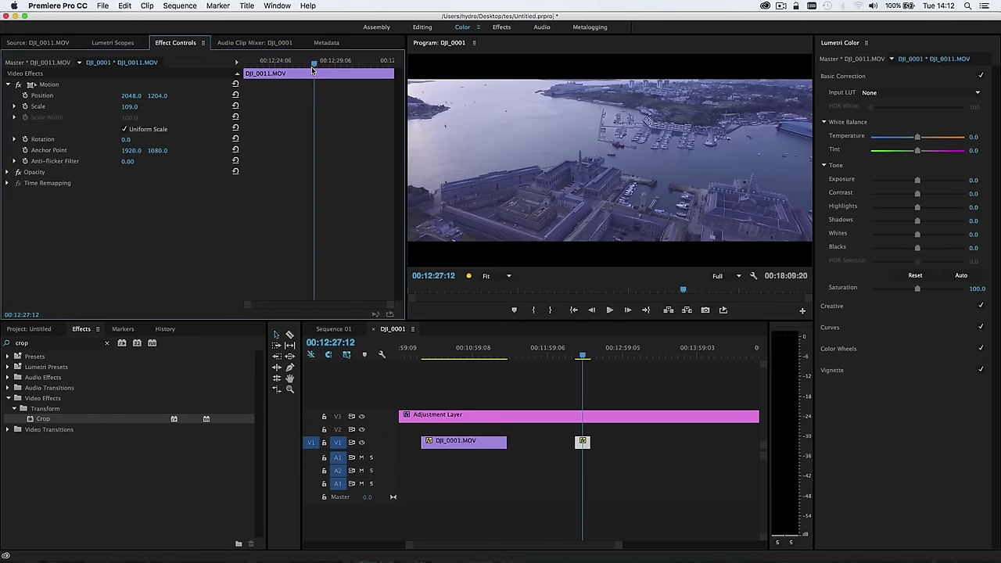
click(25, 95)
drag(318, 68, 344, 66)
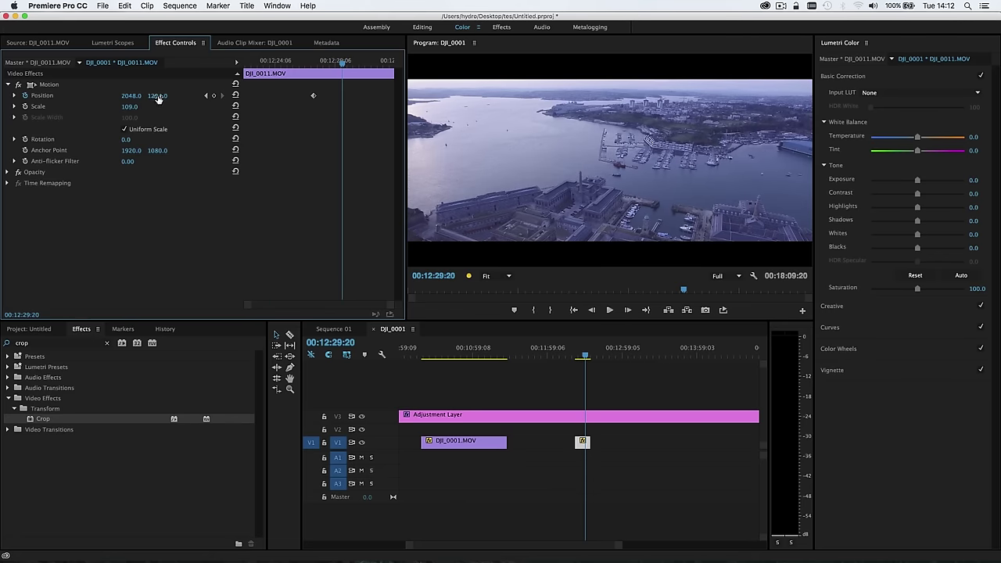
drag(158, 98, 181, 98)
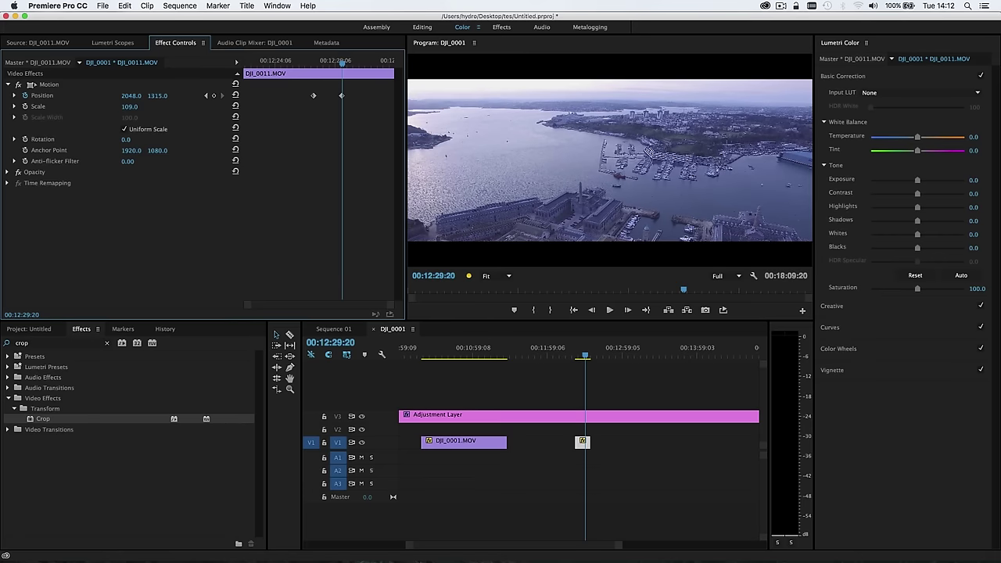
drag(342, 95, 363, 97)
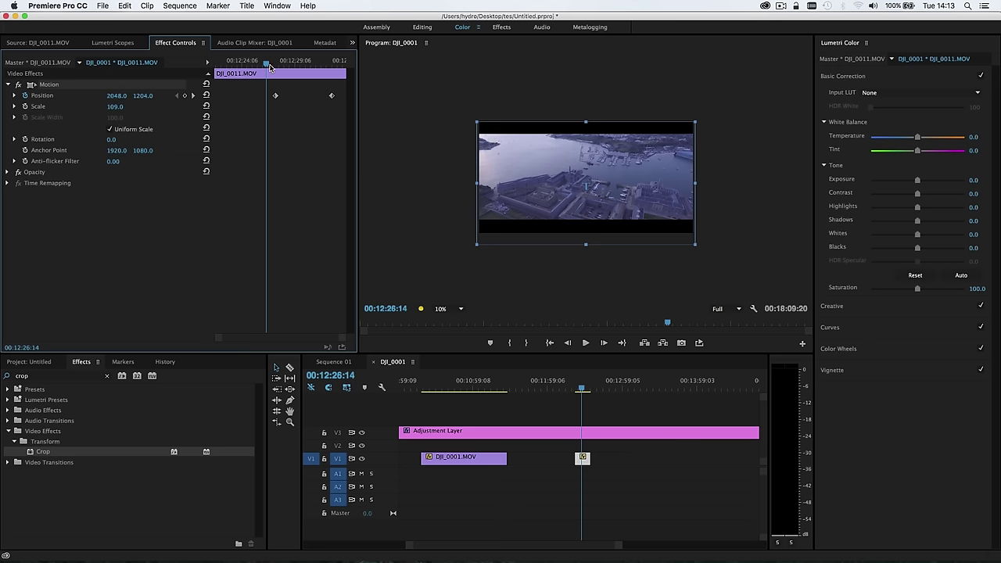
Scrub forward and play back the harbour clip's animated reframe, then stop.
mouse_move(266, 64)
mouse_down()
mouse_move(331, 73)
mouse_move(265, 81)
mouse_move(337, 82)
mouse_move(268, 81)
mouse_up()
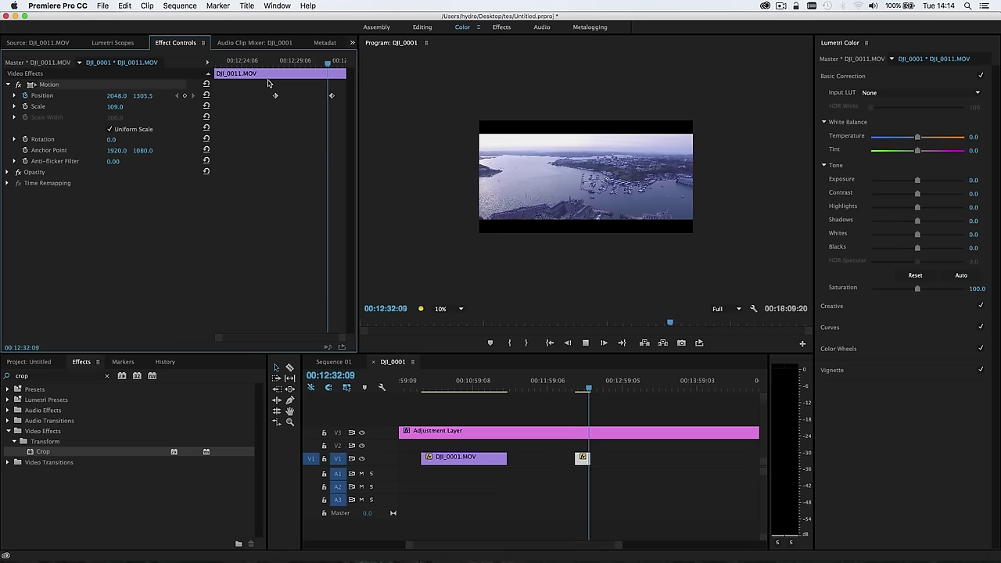
key(space)
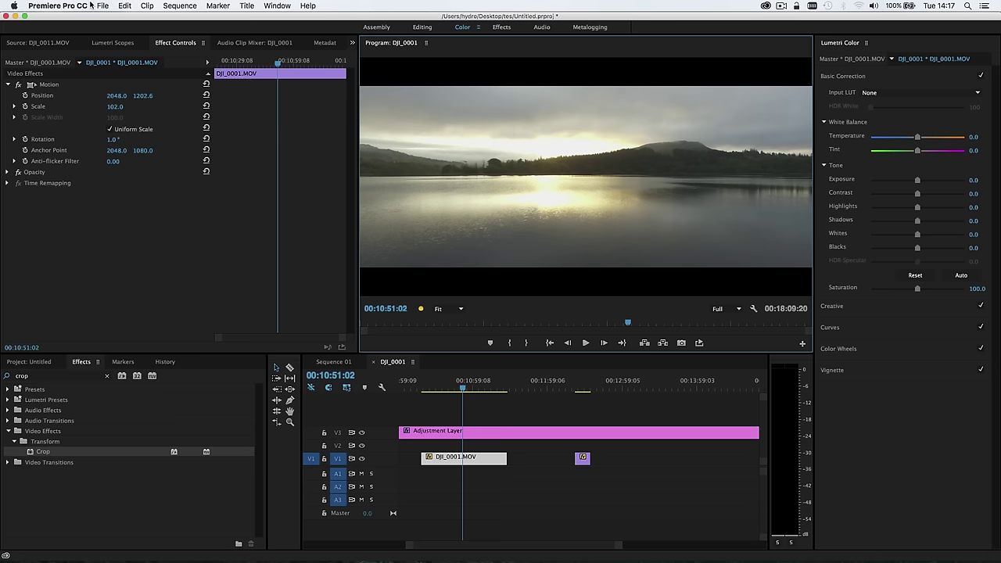
Open Export Settings for the letterboxed sequence, preset to 4096x2160 DNxHR HQ.
click(101, 7)
mouse_move(196, 280)
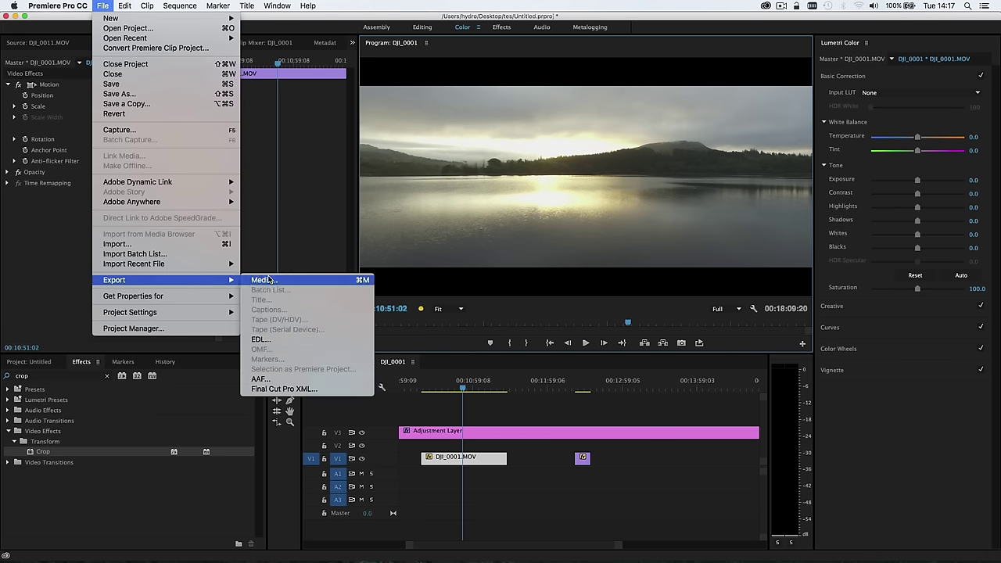
click(275, 280)
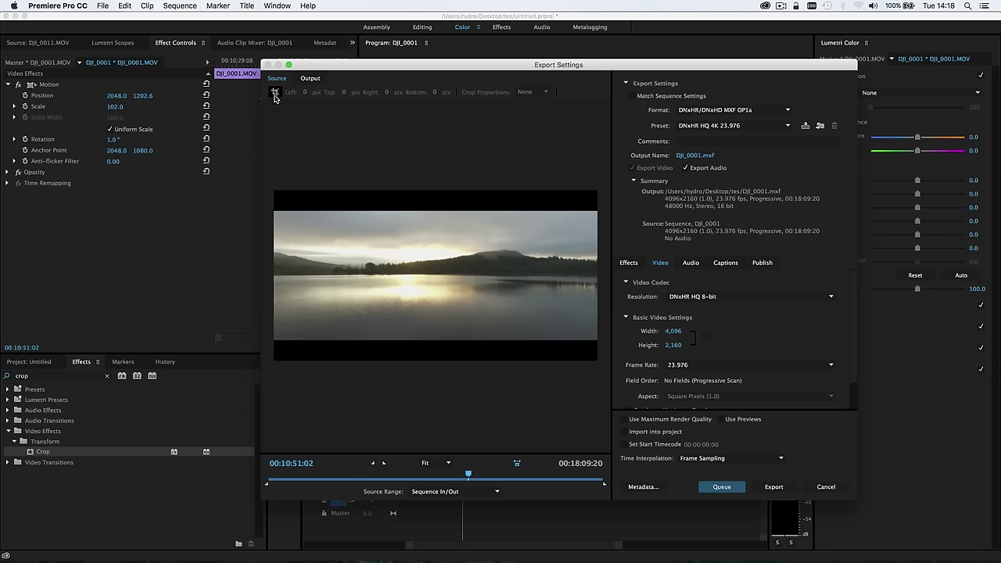
Crop the export source 271 px from the top and 257 px from the bottom.
click(274, 93)
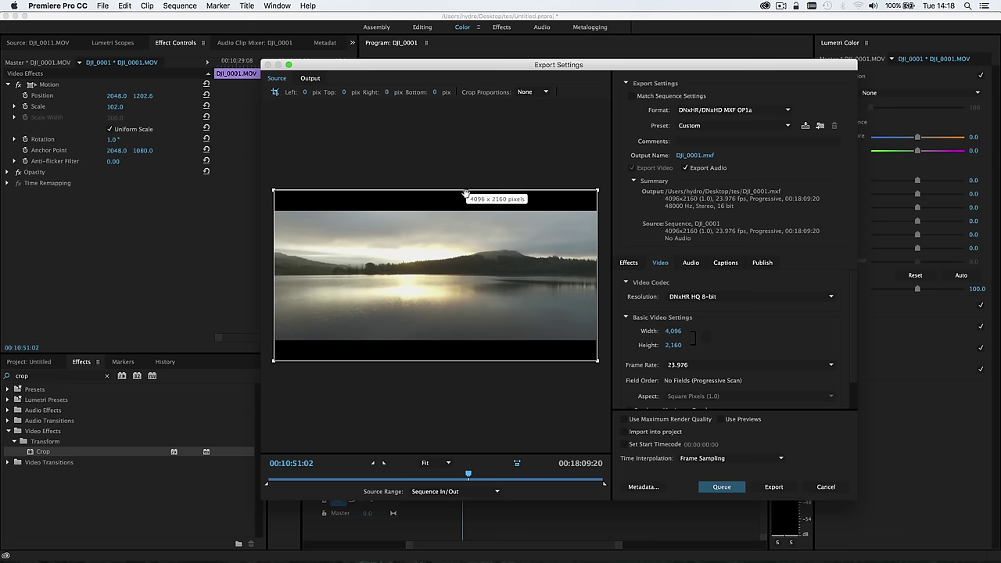
drag(452, 189, 458, 212)
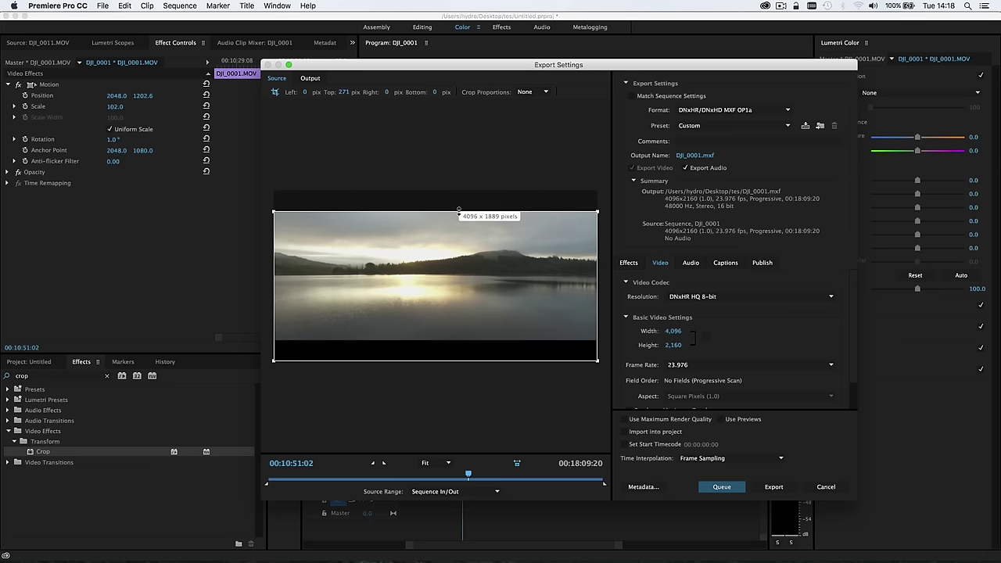
drag(453, 363, 449, 340)
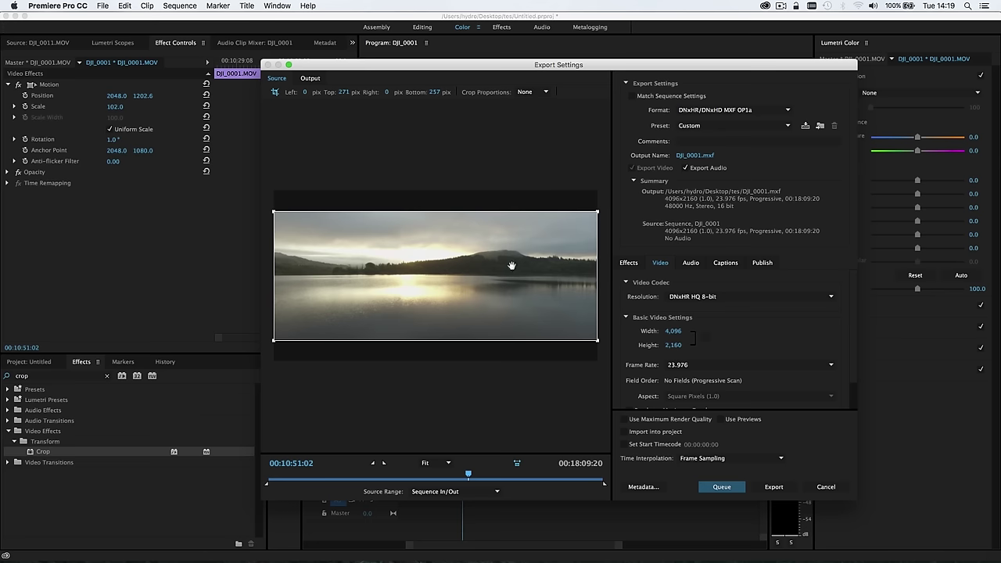
Set Source Scaling to Change Output Size To Match Source, giving a 4096x1632 output.
click(307, 79)
click(367, 92)
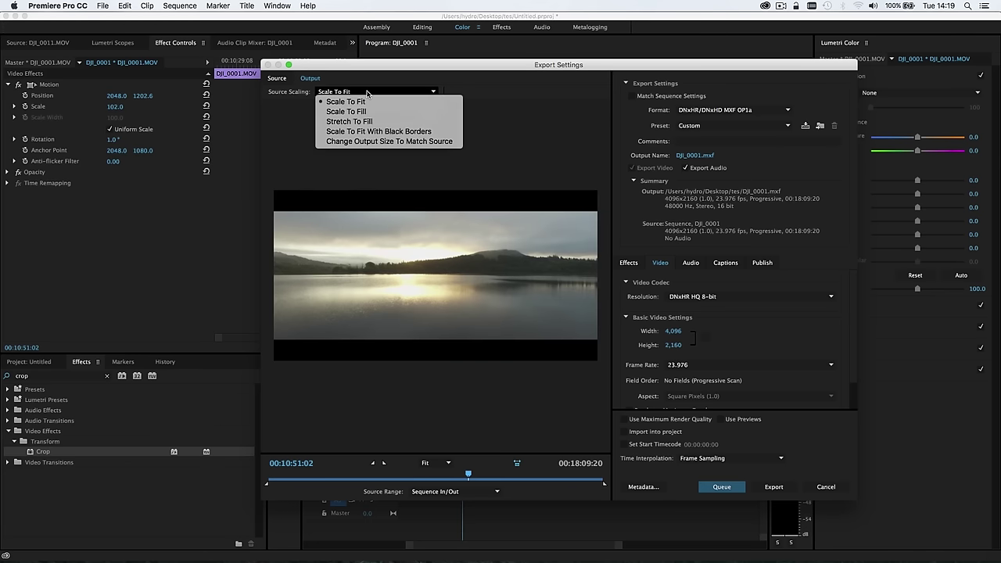
click(373, 143)
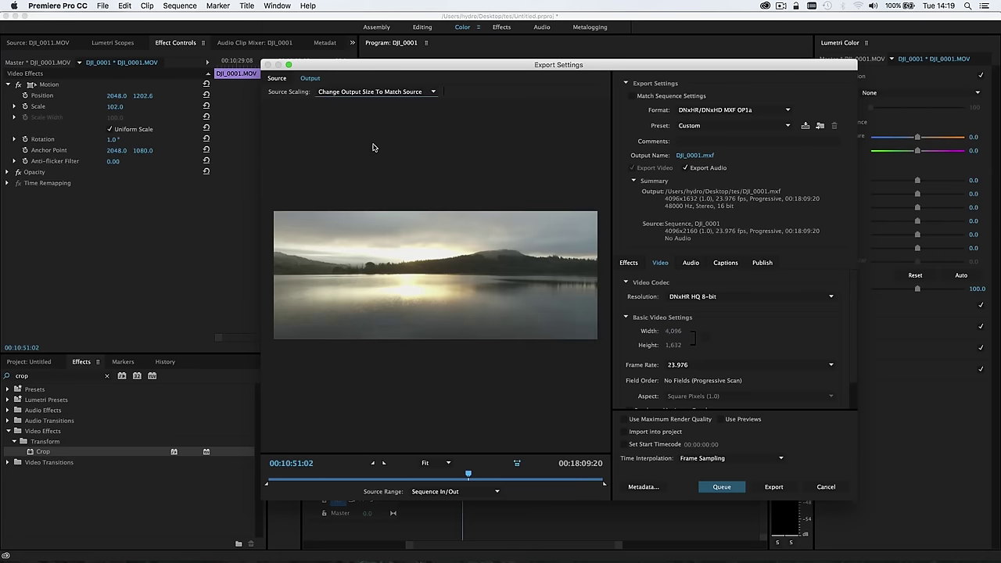